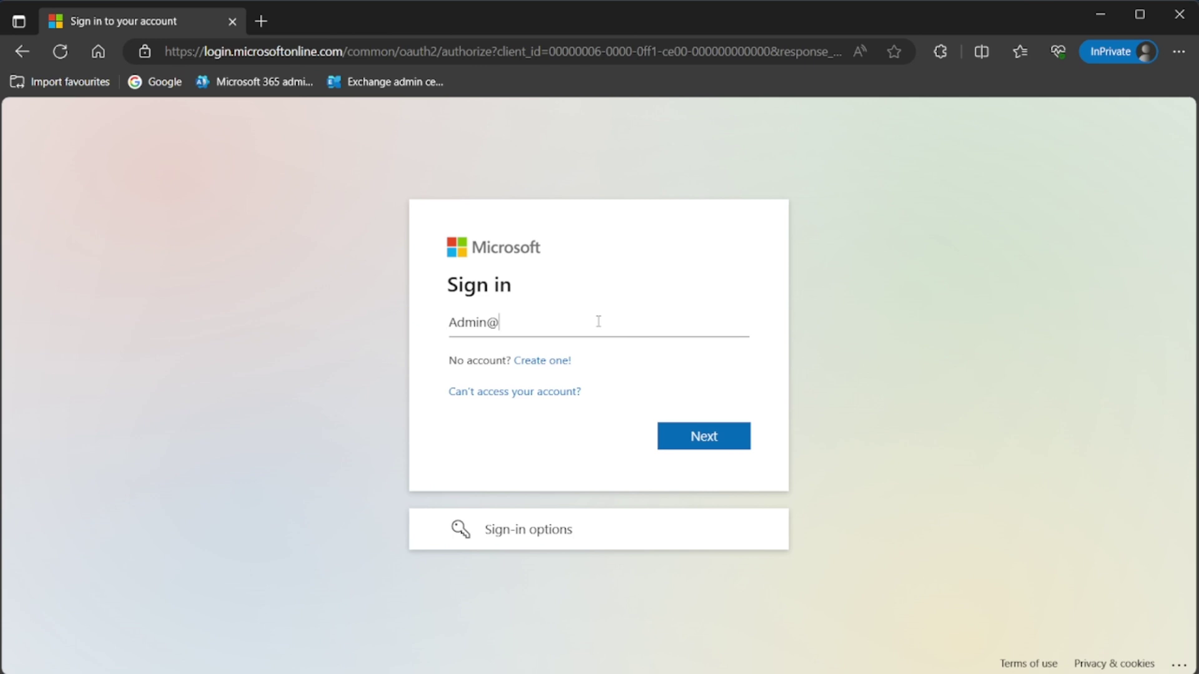
# - Sign in to the Microsoft 365 admin center with the admin account's email and password
pyautogui.write('netacademy01.onmicrosoft.c')
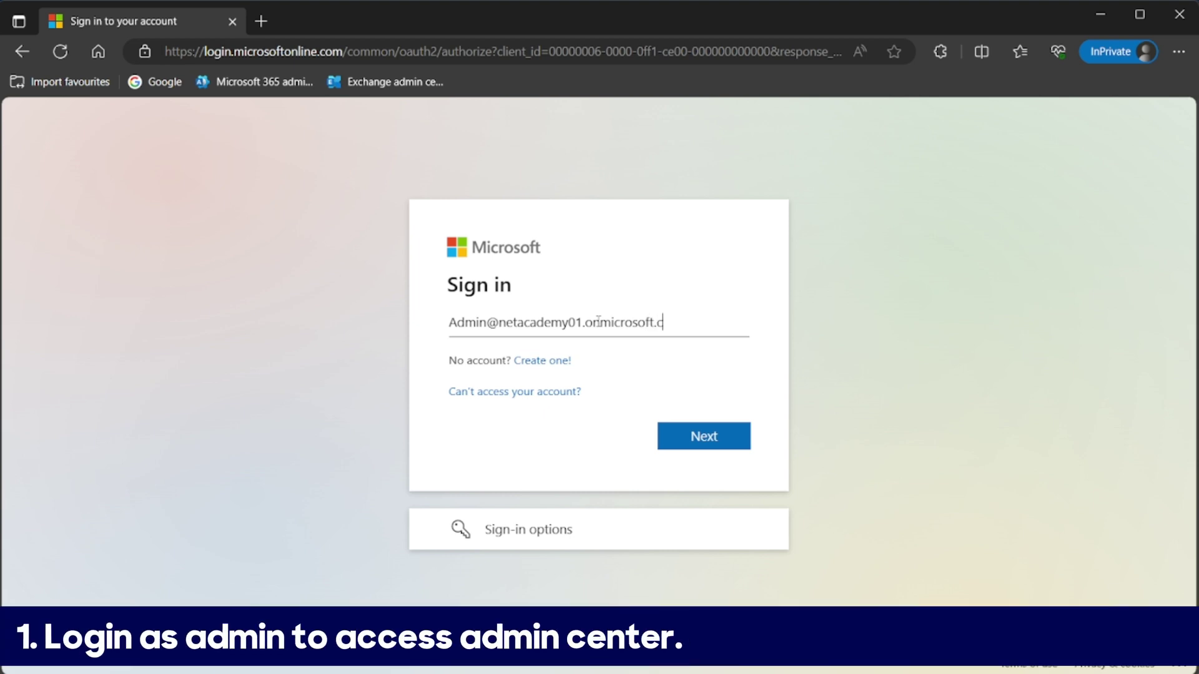
pyautogui.write('om')
pyautogui.press('Return')
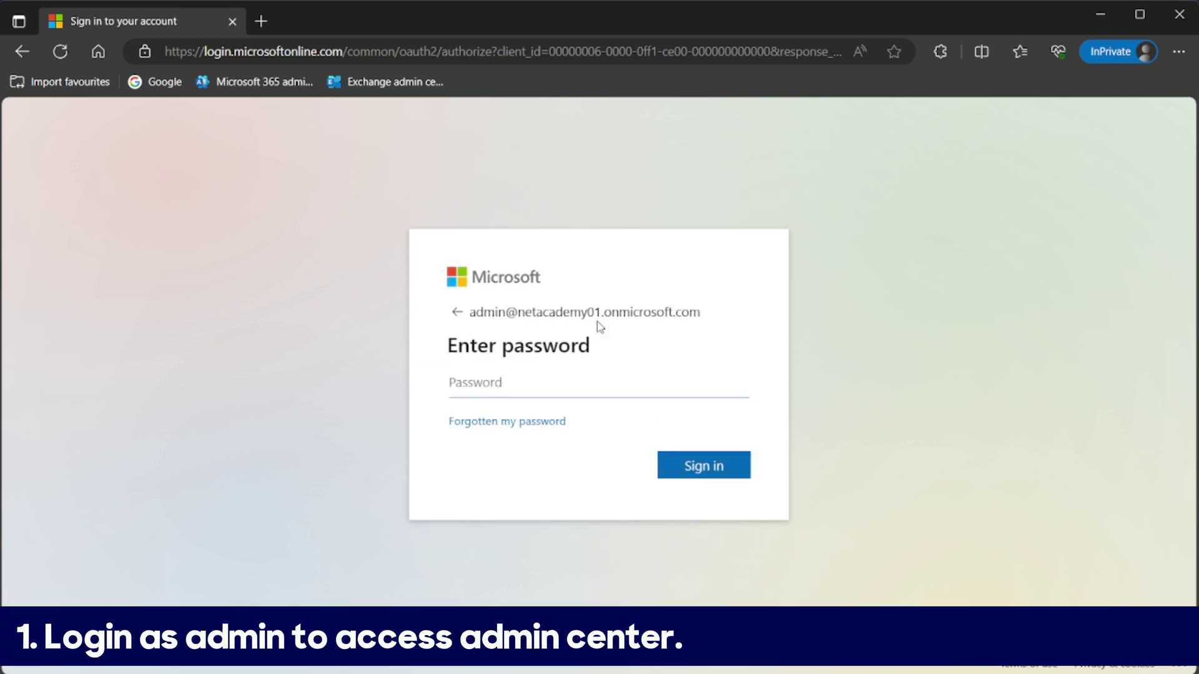
pyautogui.write('••••••••••')
pyautogui.press('Return')
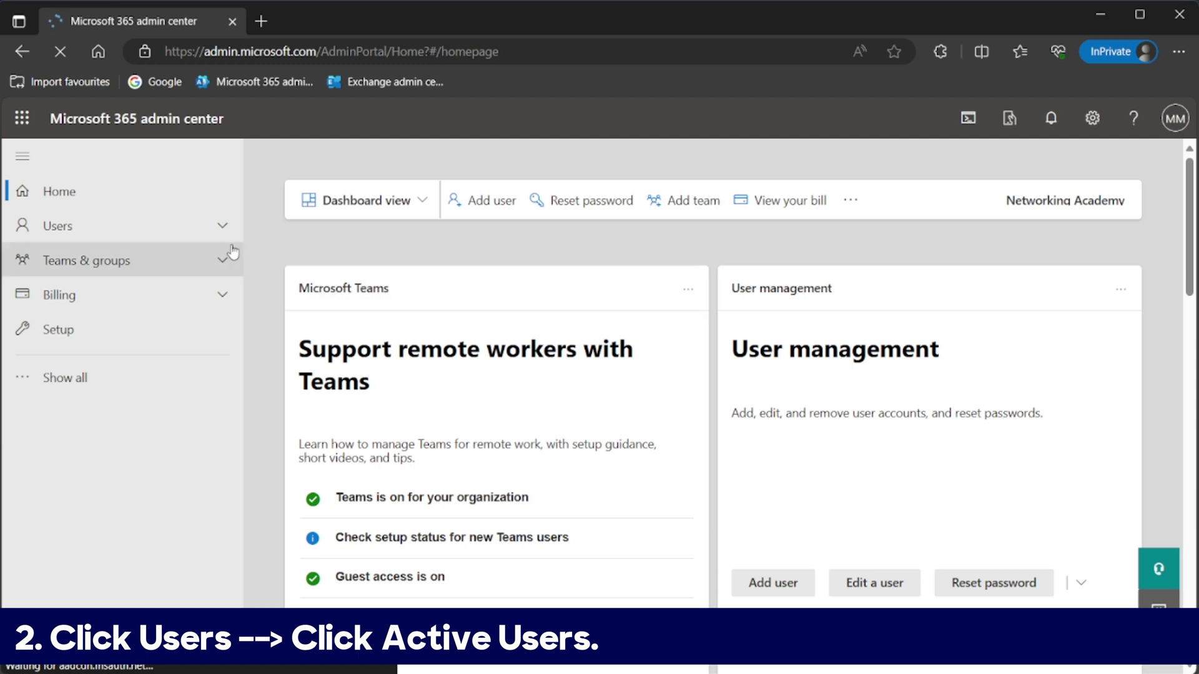
# - Go to Users > Active users and open the last listed user's account details panel
pyautogui.click(196, 229)
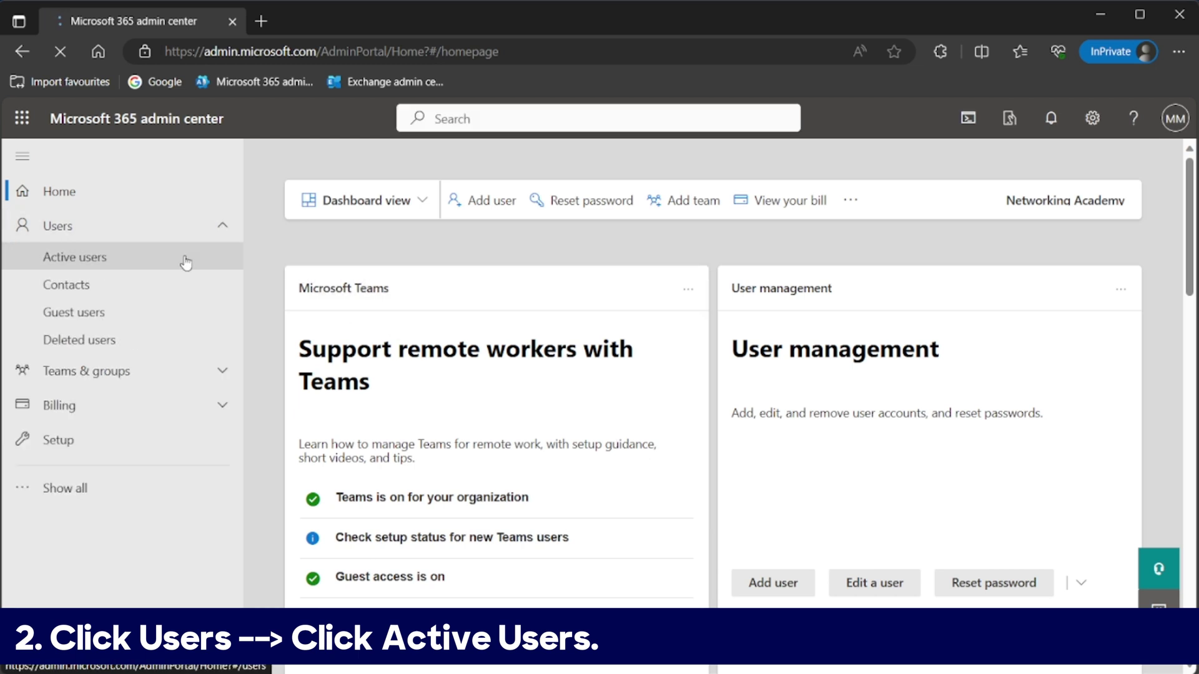
pyautogui.click(186, 262)
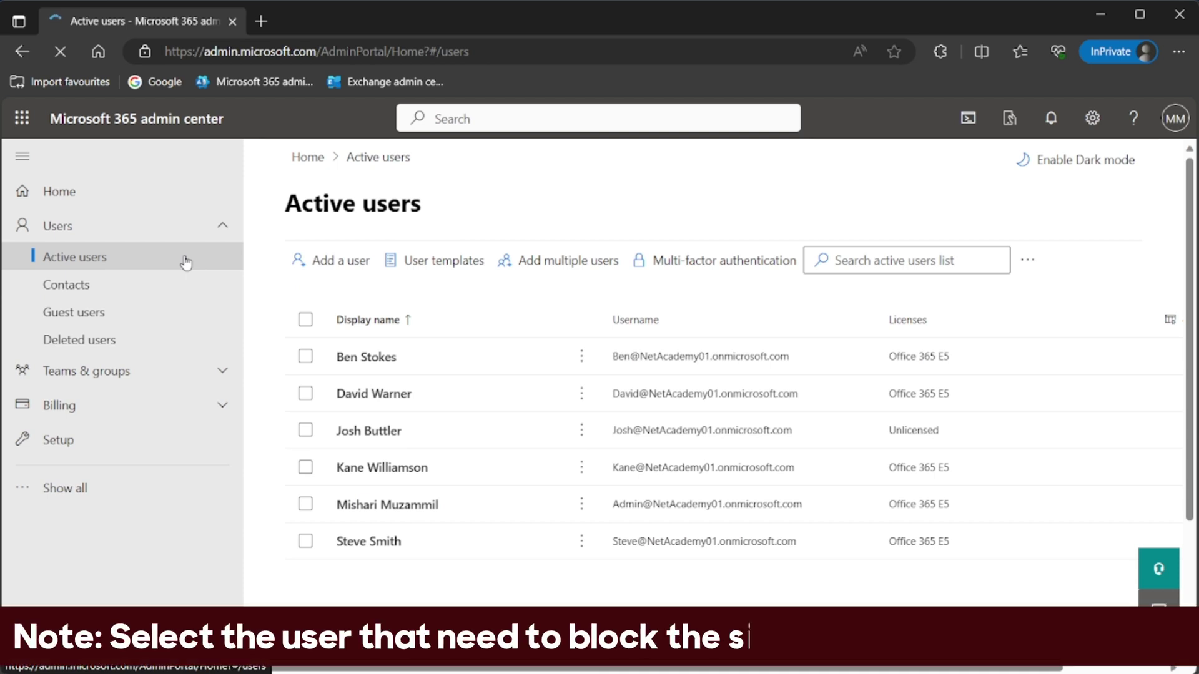
pyautogui.scroll(-3, 371, 378)
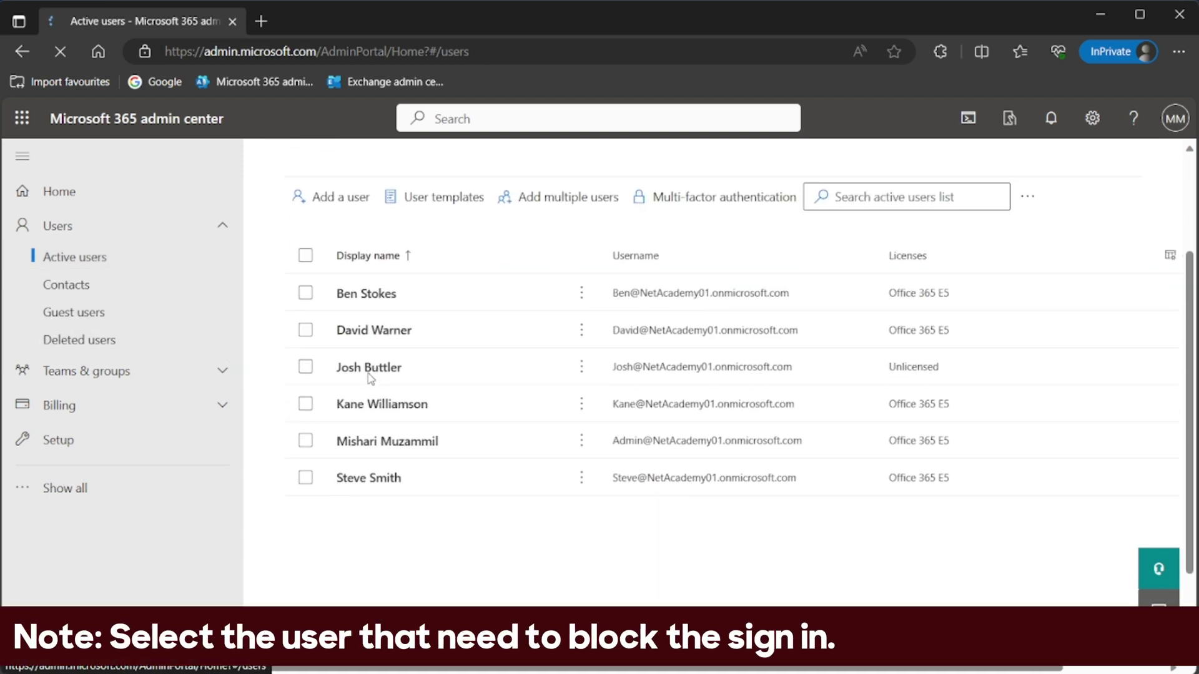
pyautogui.click(361, 486)
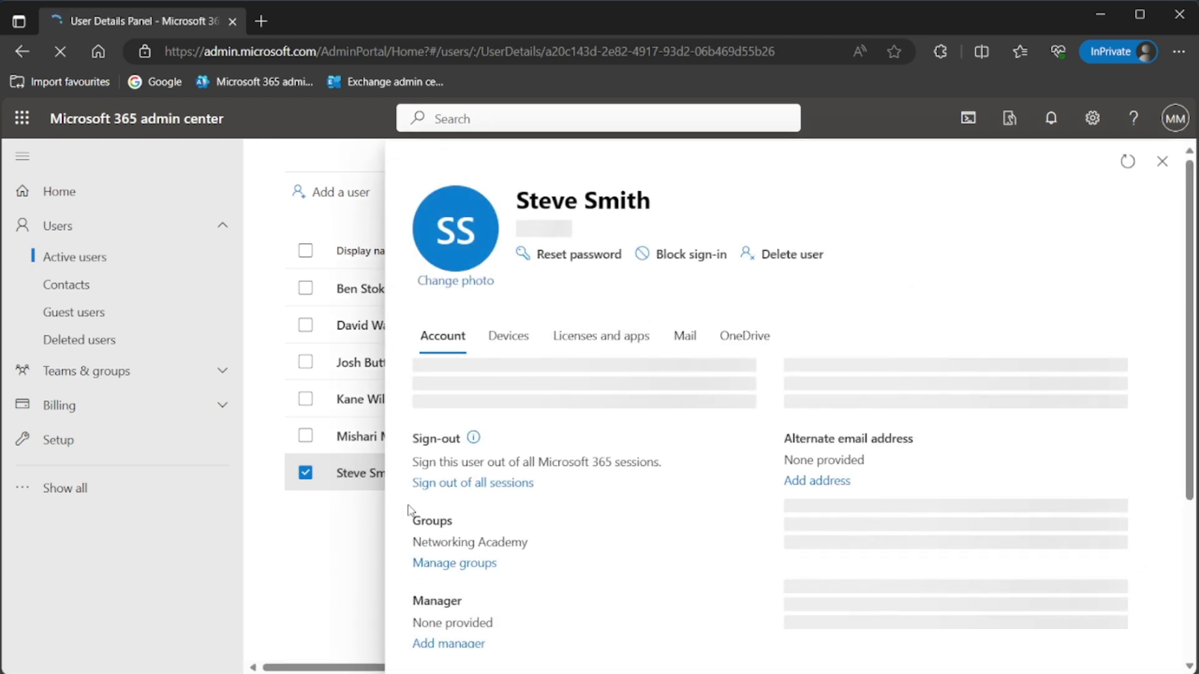
pyautogui.click(1162, 162)
pyautogui.click(582, 474)
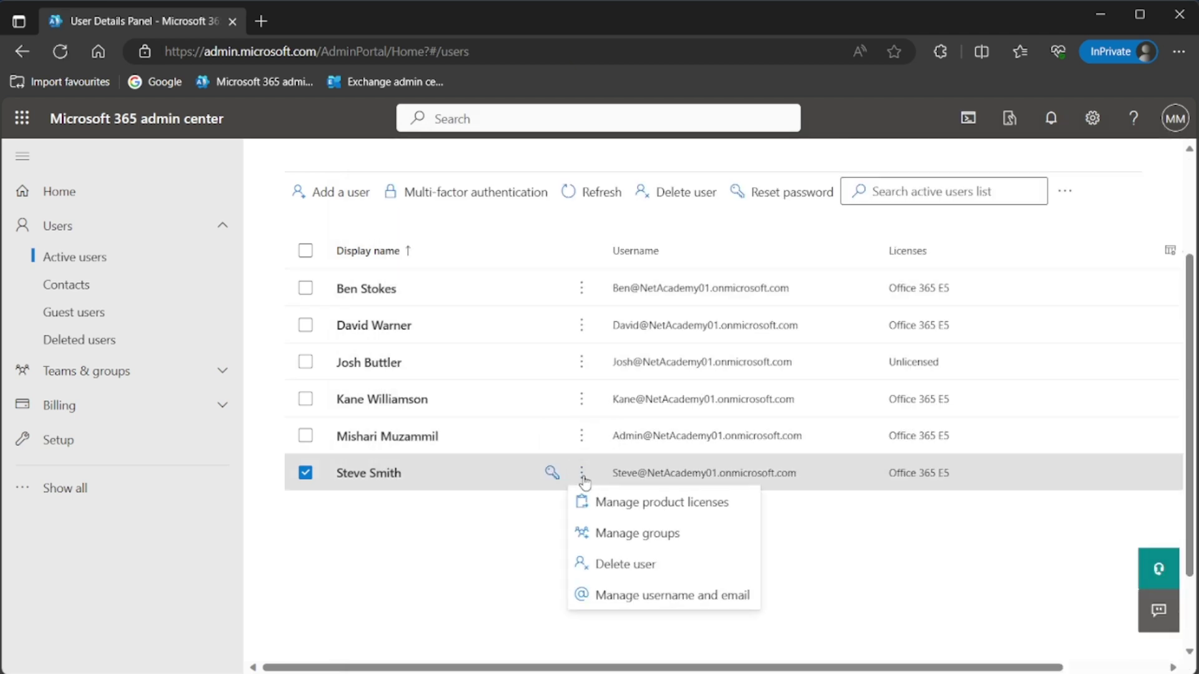
pyautogui.click(406, 506)
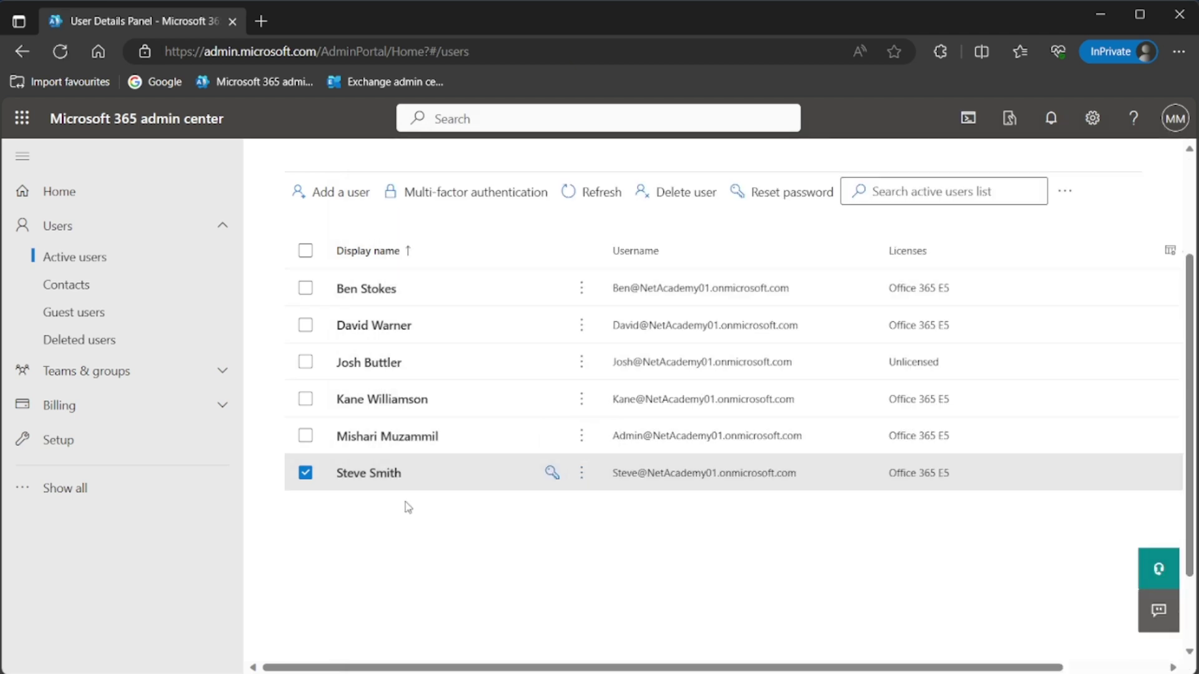
pyautogui.click(373, 482)
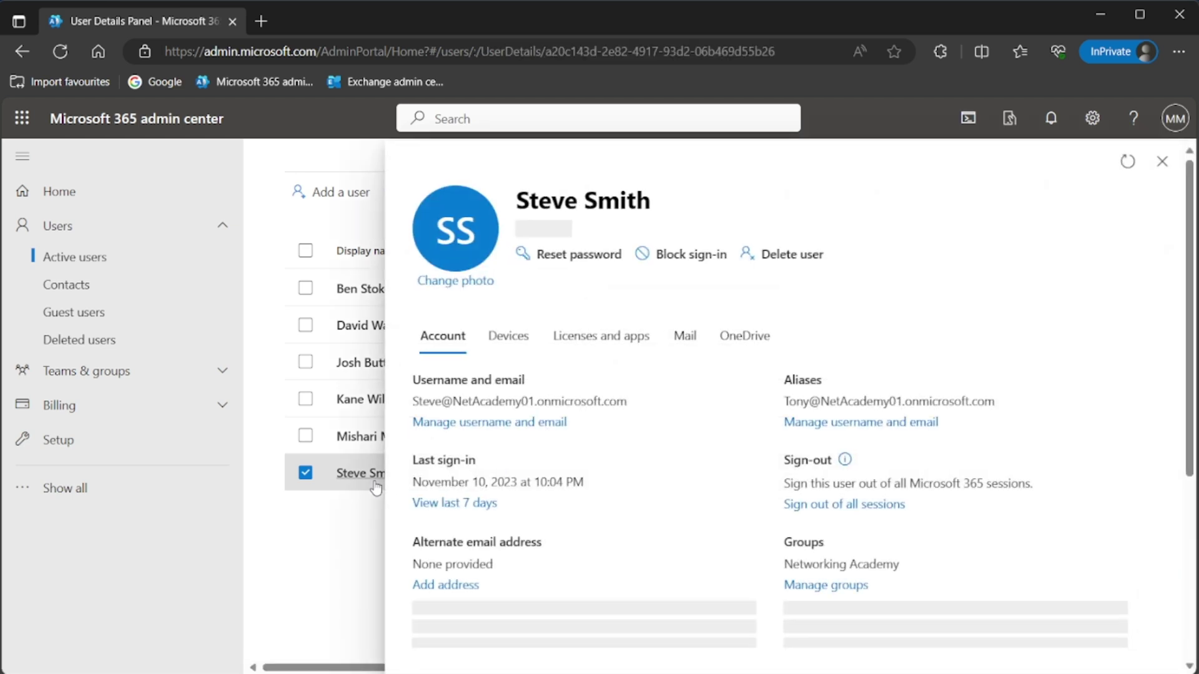
# - Sign the user out of all sessions, then review the confirmation and the sign-out delay note
pyautogui.scroll(-1, 685, 412)
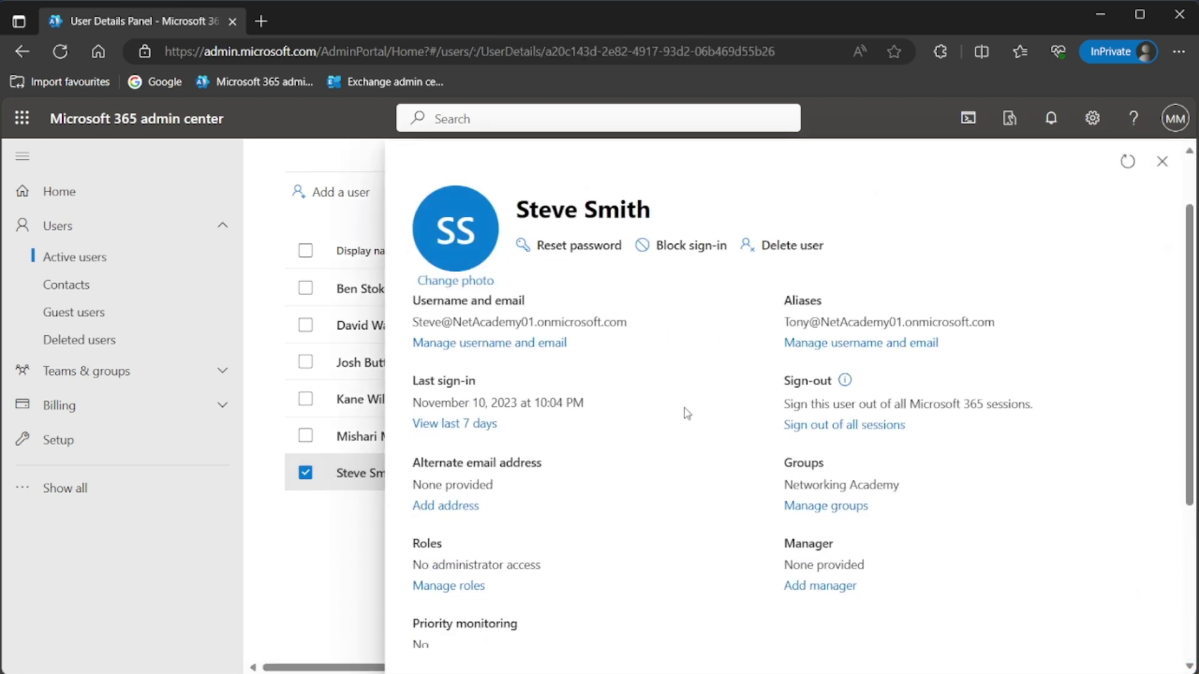
pyautogui.moveTo(845, 386)
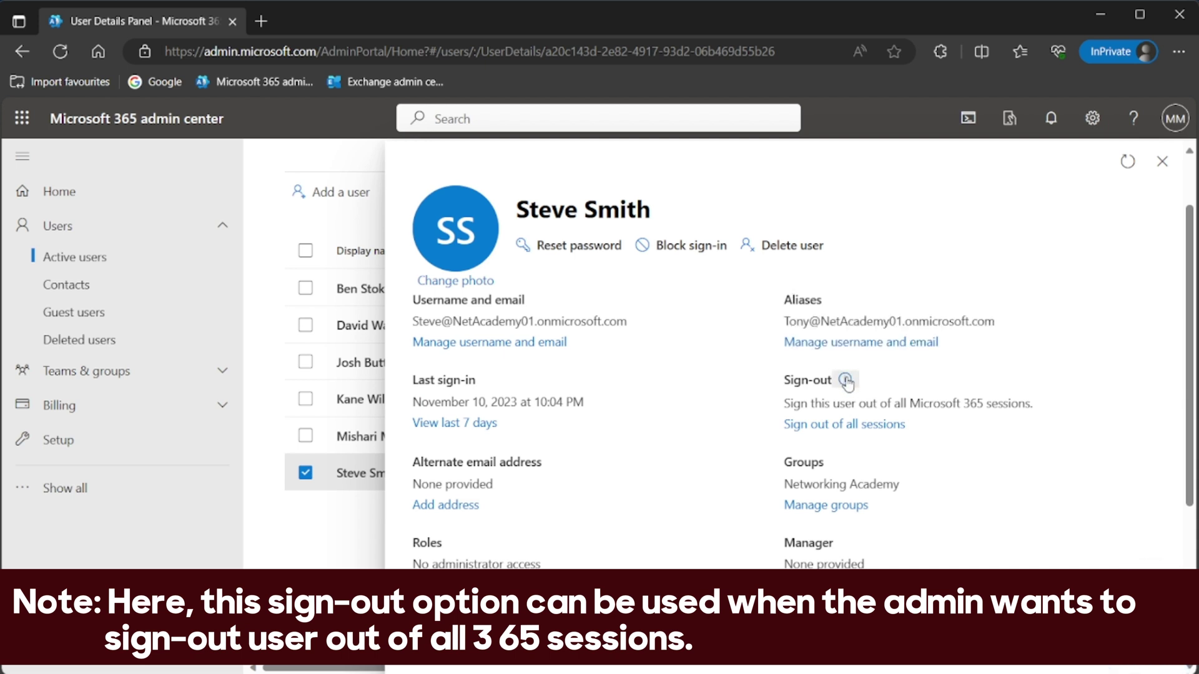
pyautogui.moveTo(786, 410); pyautogui.dragTo(1044, 411)
pyautogui.click(1041, 439)
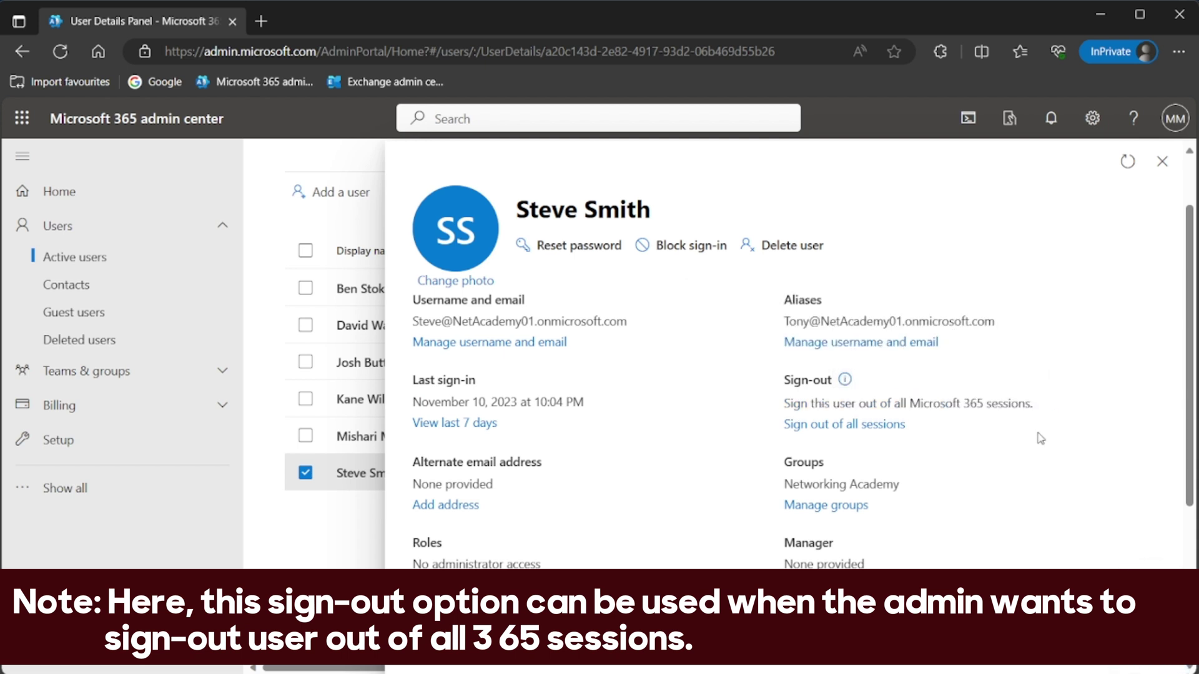
pyautogui.click(835, 425)
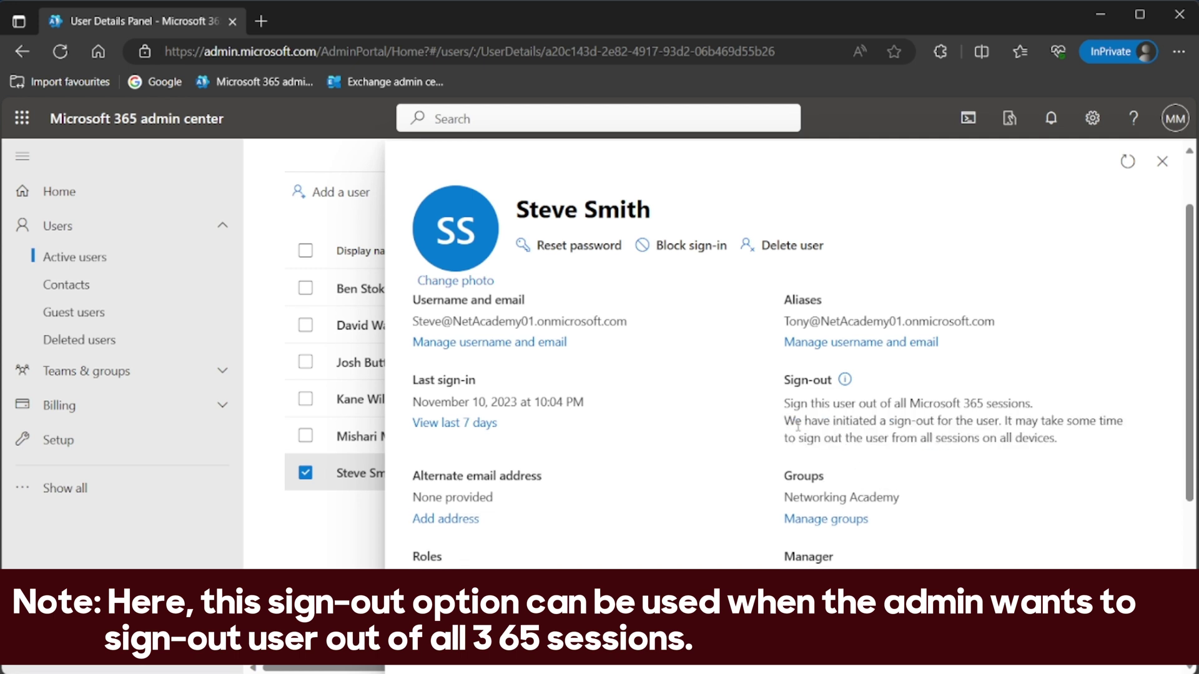
pyautogui.moveTo(785, 423); pyautogui.dragTo(1006, 420)
pyautogui.click(1008, 444)
pyautogui.moveTo(1008, 420); pyautogui.dragTo(1139, 445)
pyautogui.click(1046, 489)
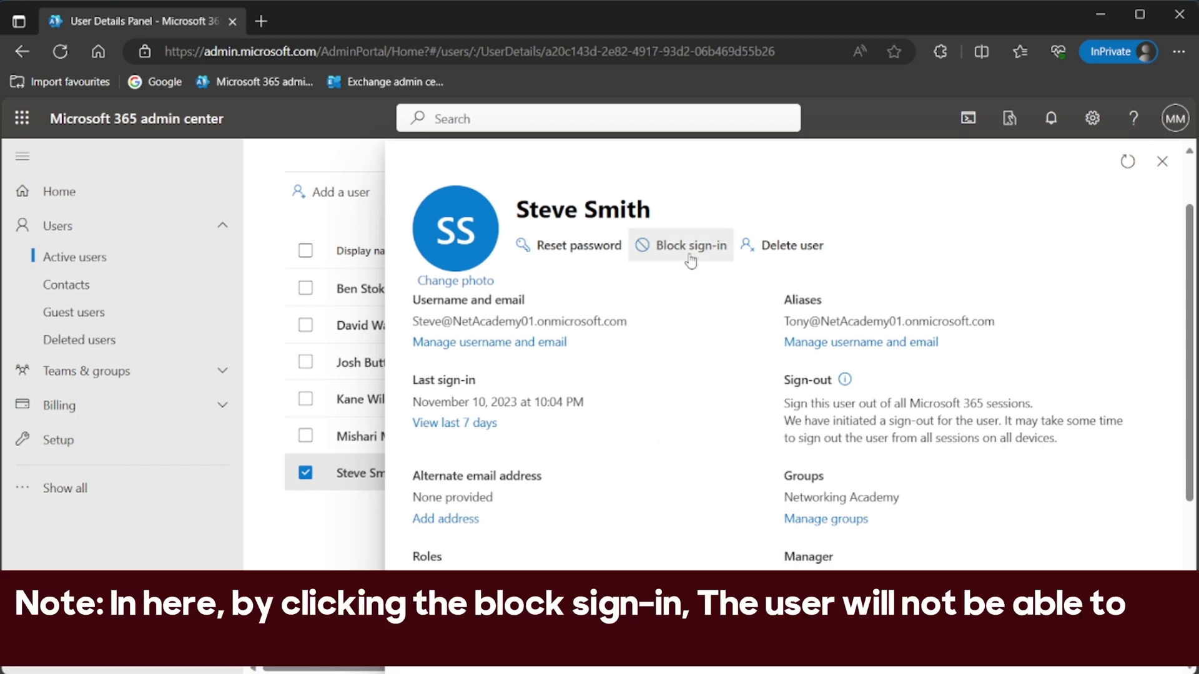
# - Tick 'Block this user from signing in', save, and review the 60-minute sign-out confirmation
pyautogui.click(690, 260)
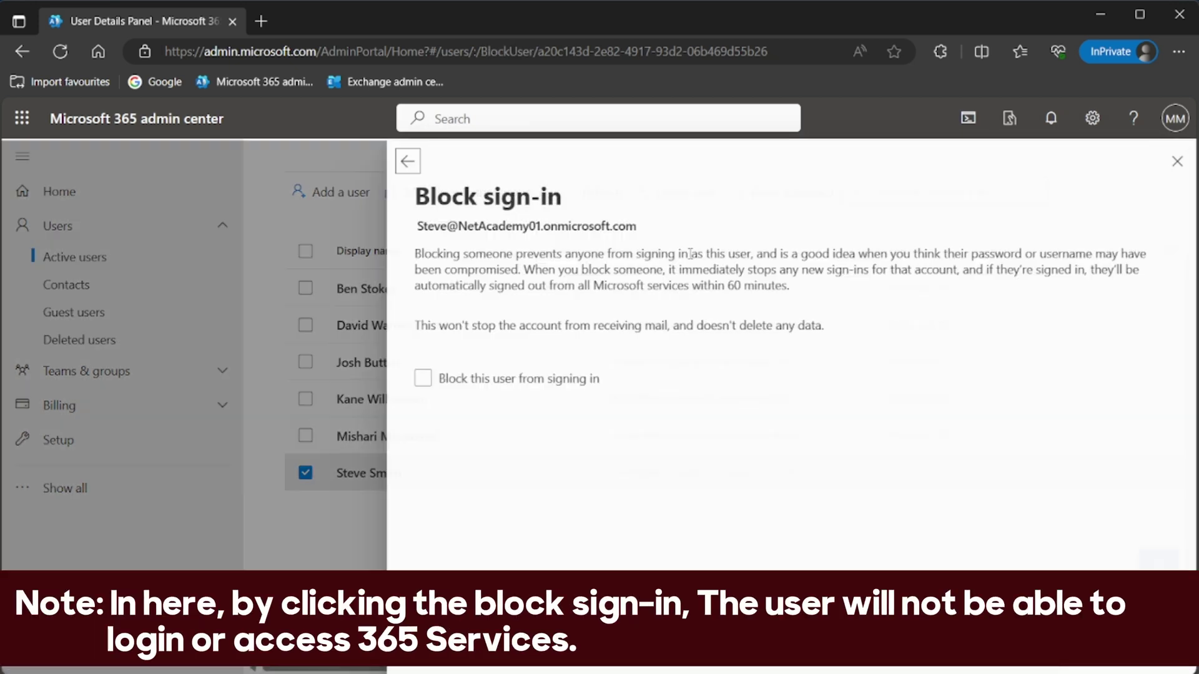
pyautogui.click(454, 391)
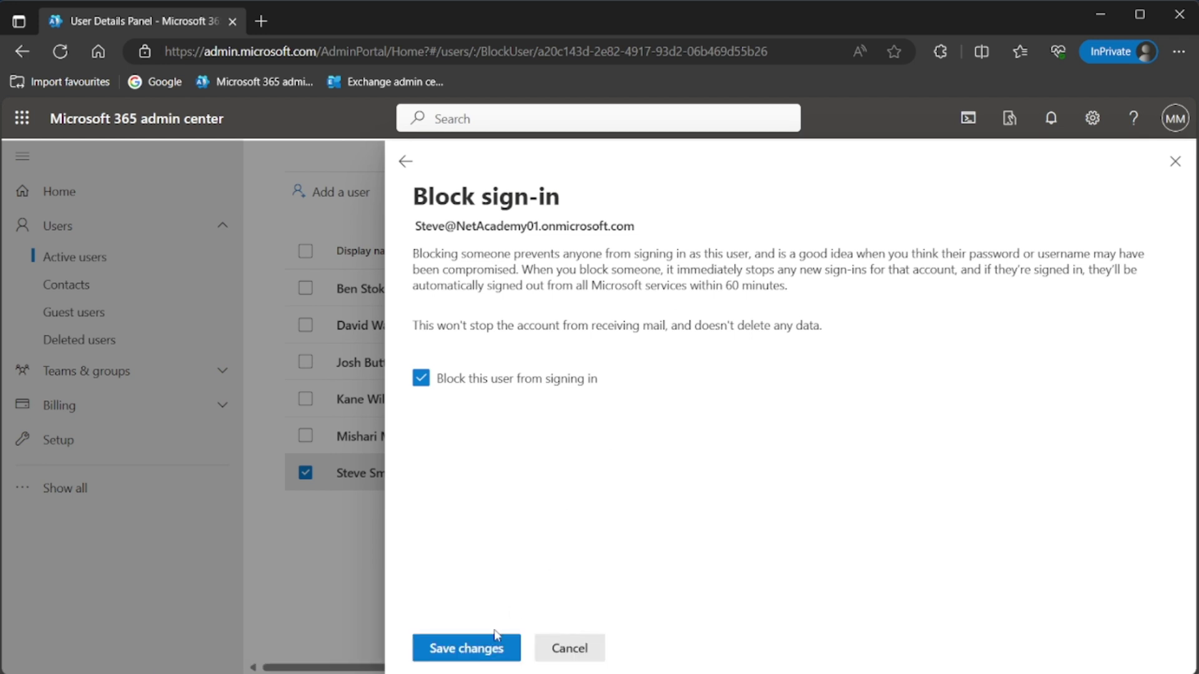
pyautogui.click(494, 647)
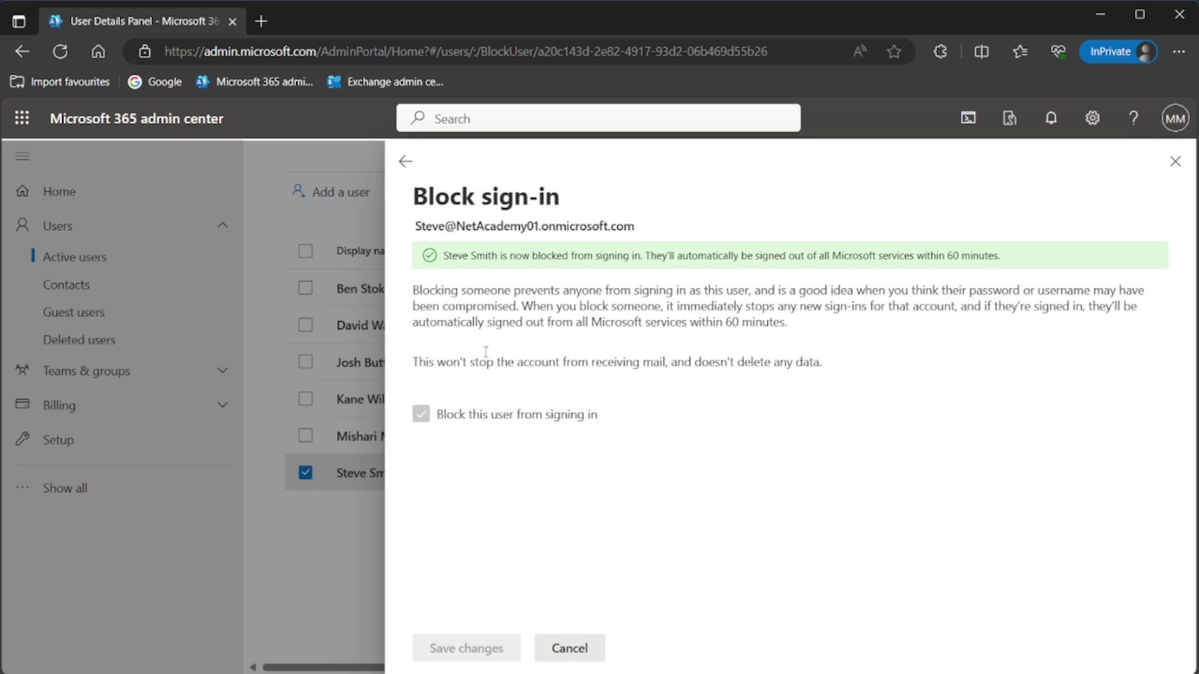
pyautogui.moveTo(444, 254); pyautogui.dragTo(1004, 256)
pyautogui.click(970, 355)
# - Check the user's Sign-in blocked status, then close the details panel
pyautogui.click(406, 161)
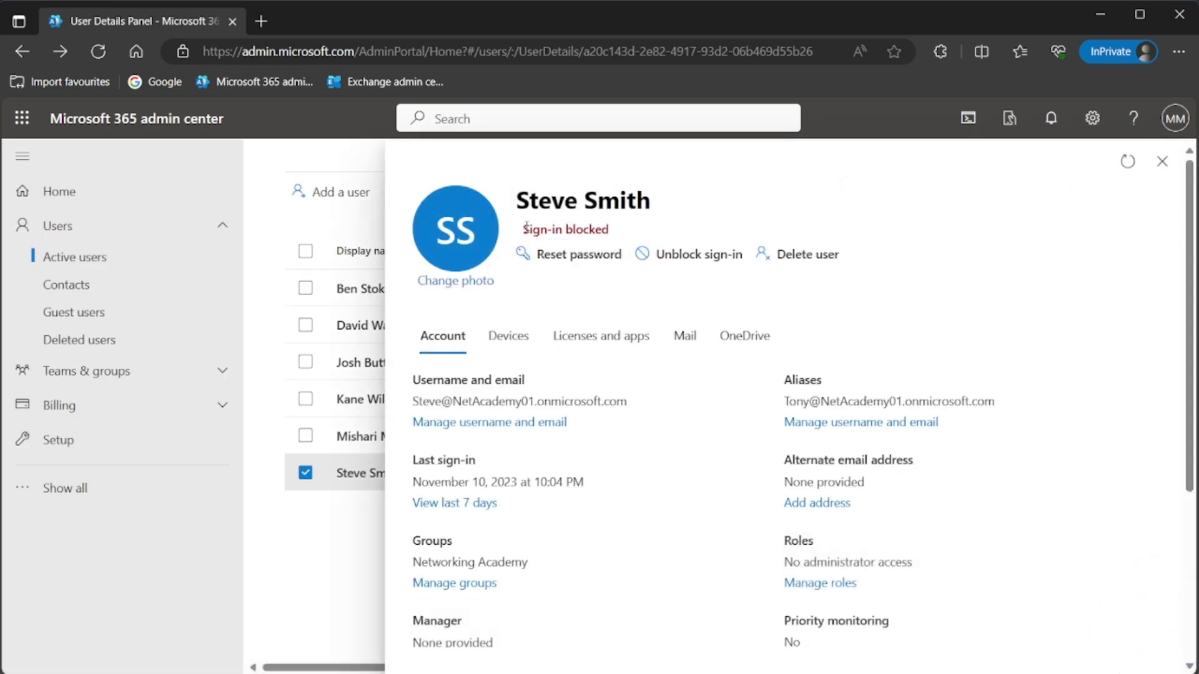
pyautogui.moveTo(523, 230); pyautogui.dragTo(624, 231)
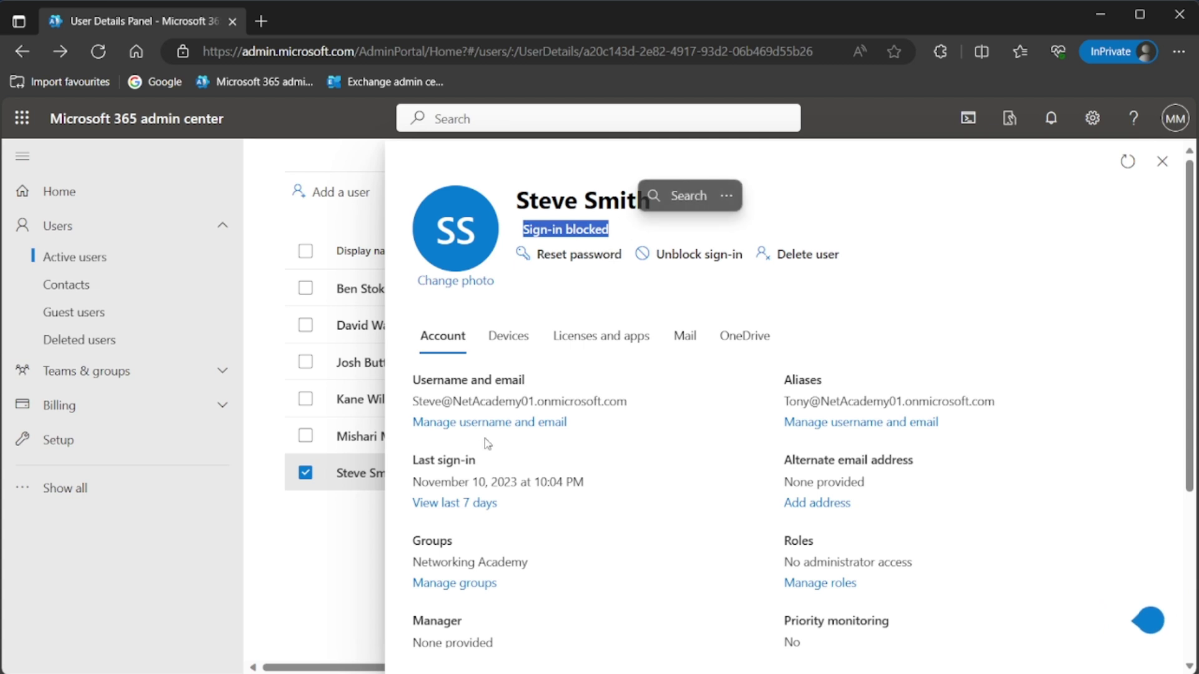
pyautogui.click(373, 564)
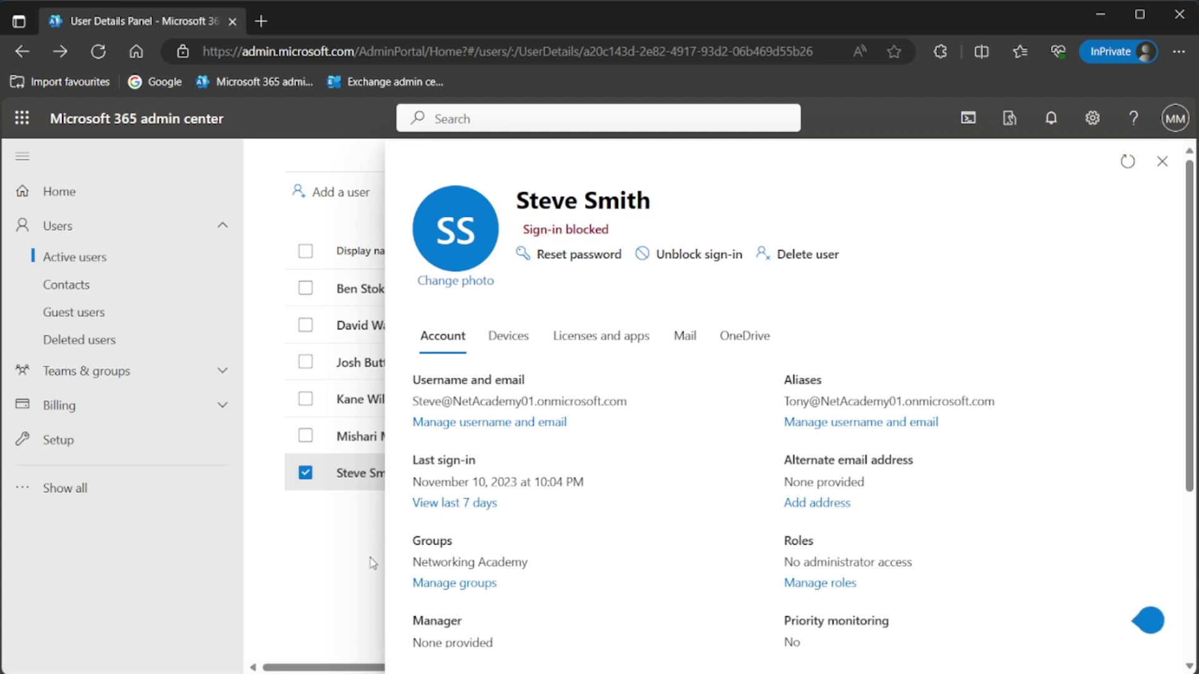
pyautogui.click(1172, 164)
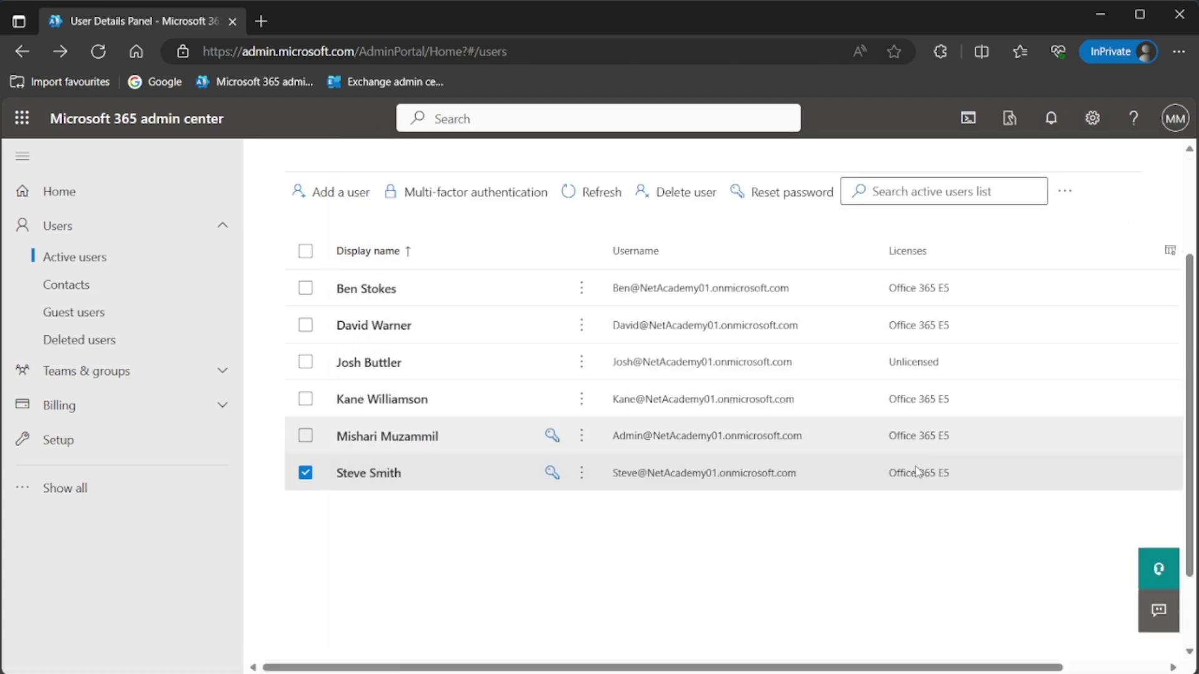
# - Open Outlook in a new browser tab from the app launcher
pyautogui.click(22, 118)
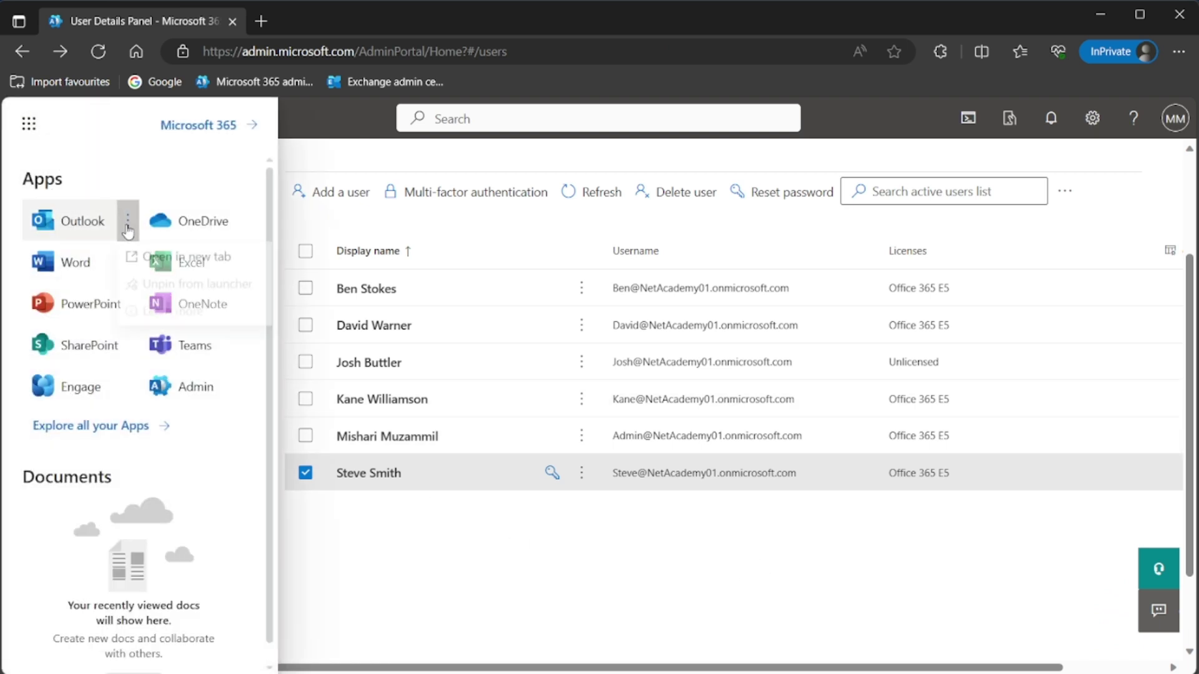
pyautogui.click(127, 221)
pyautogui.click(150, 258)
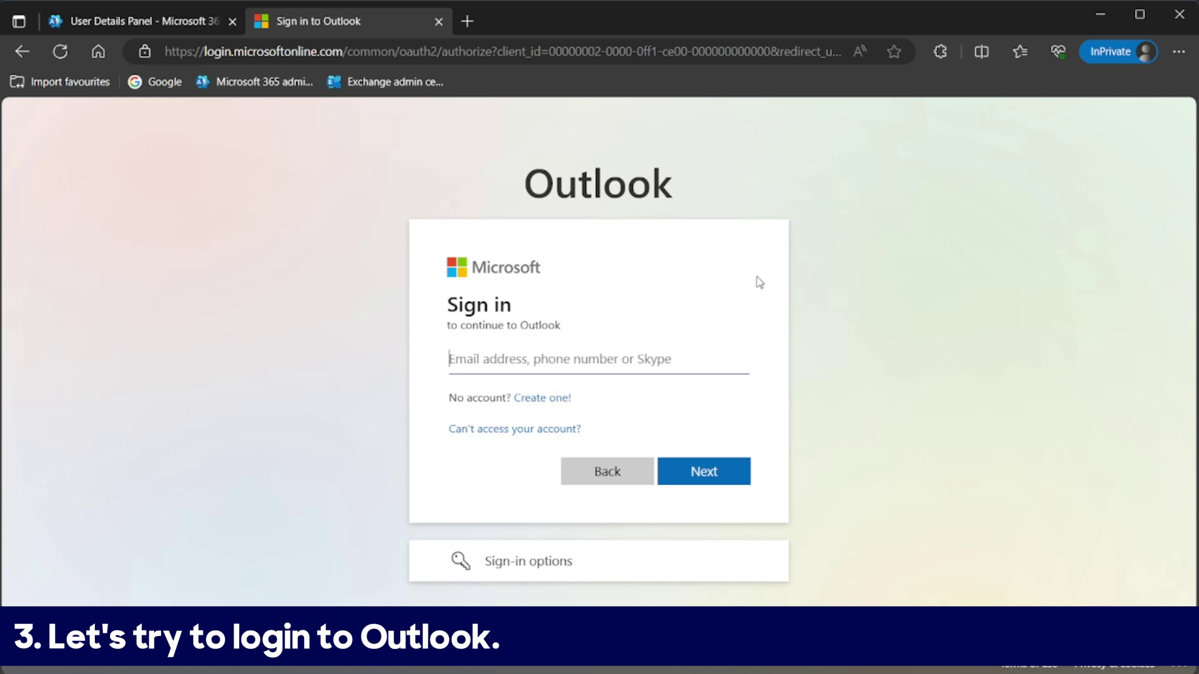
# - Try signing in to Outlook with the blocked user's email and password, getting the account-locked message
pyautogui.write('s')
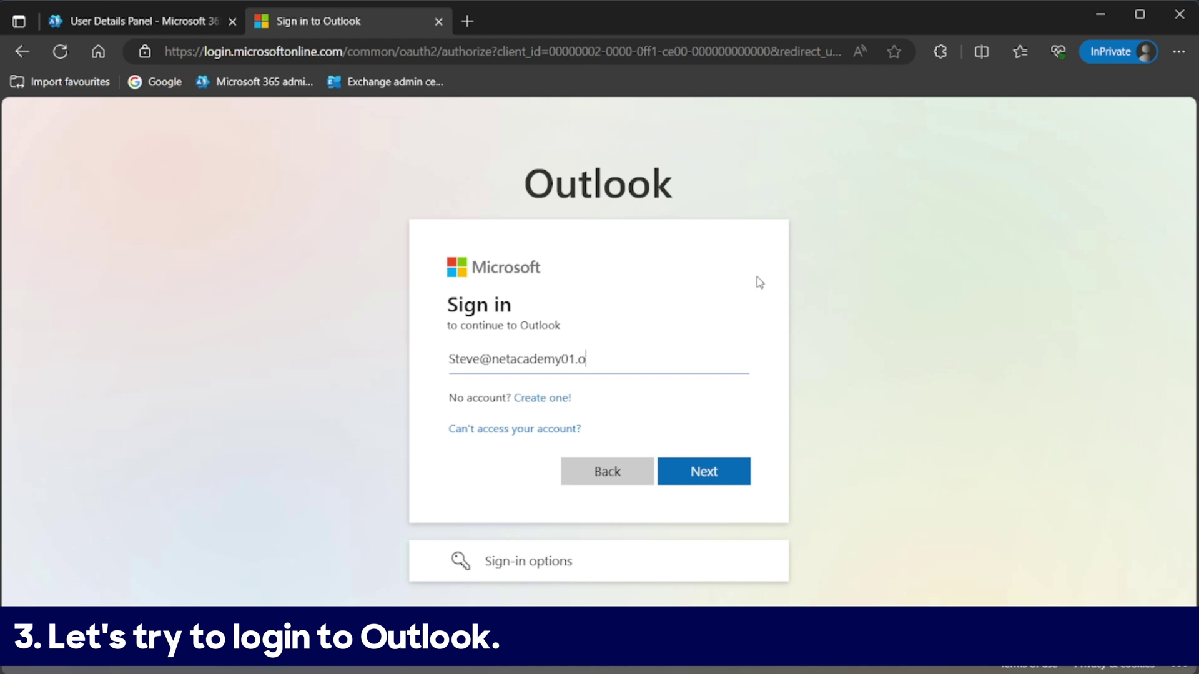
pyautogui.write('rosoft.com')
pyautogui.press('Return')
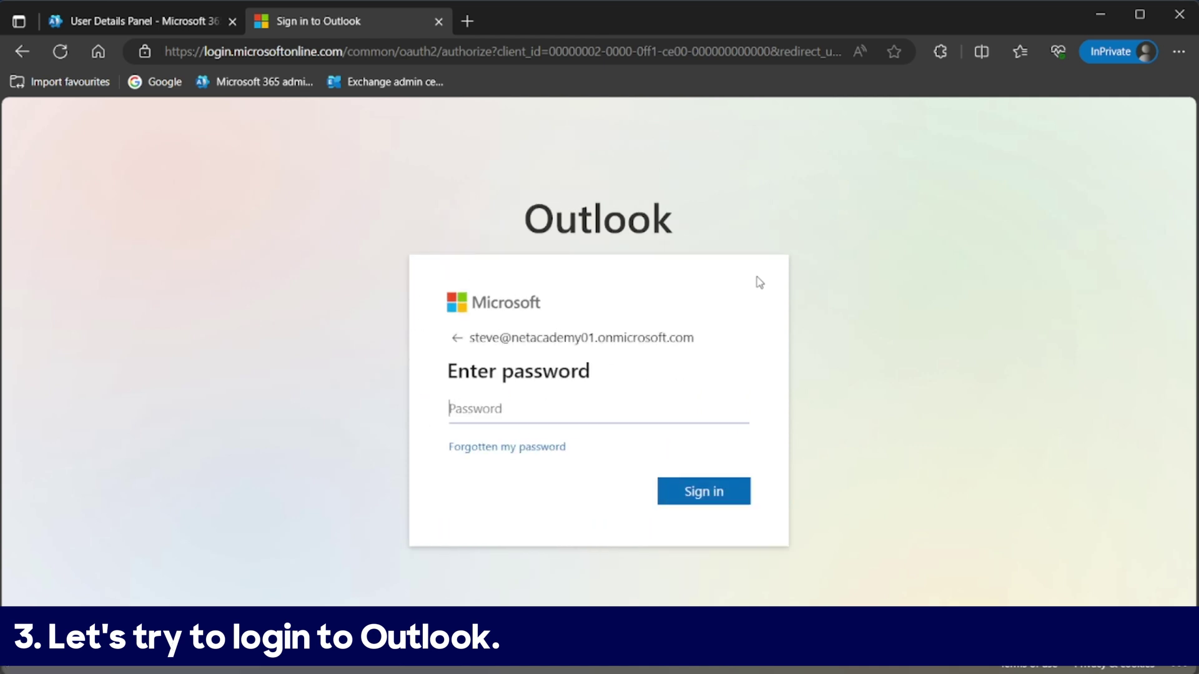
pyautogui.write('••••••••••')
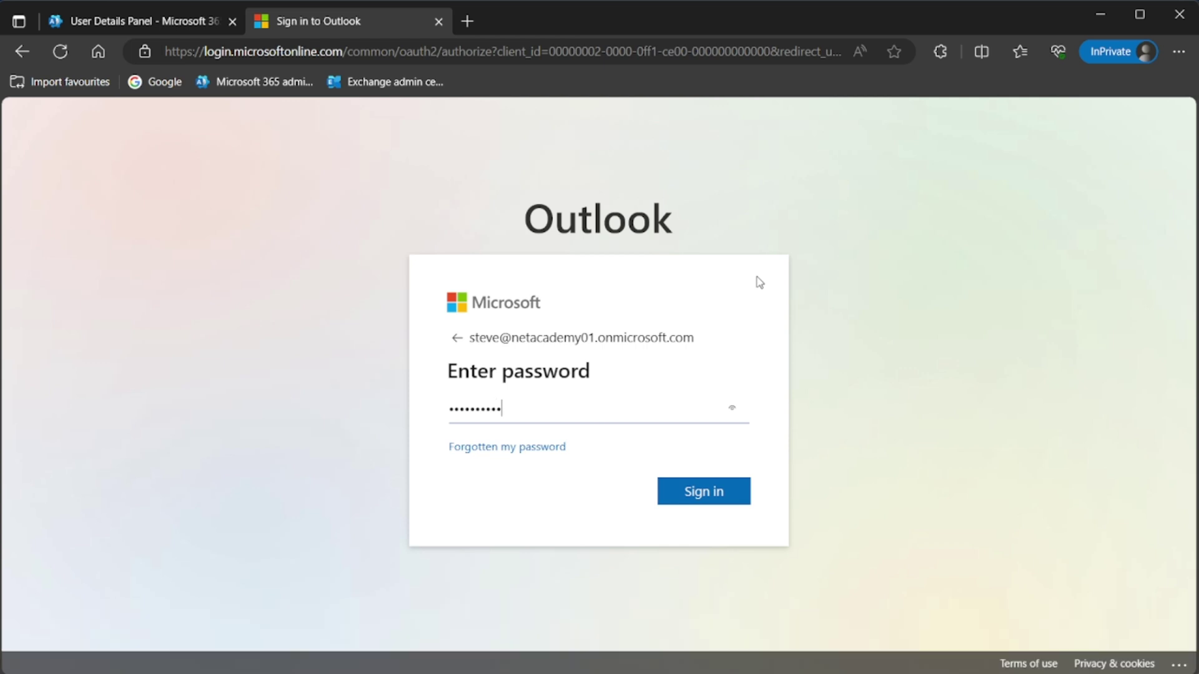
pyautogui.press('Return')
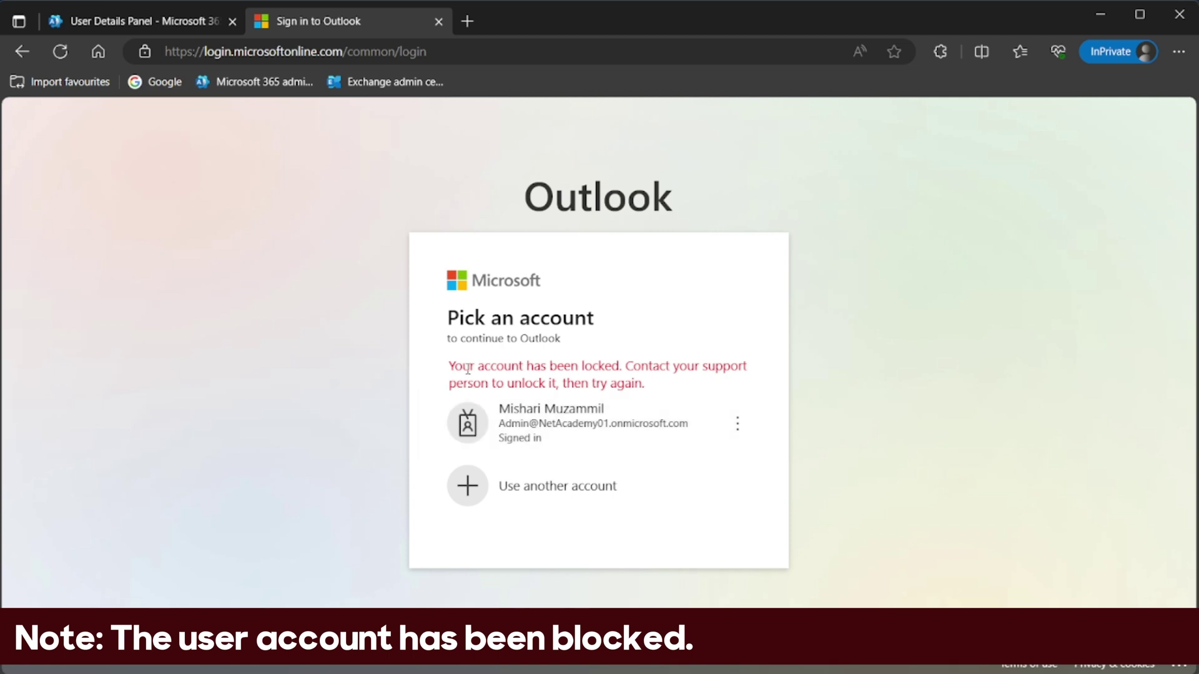
pyautogui.moveTo(450, 369); pyautogui.dragTo(683, 390)
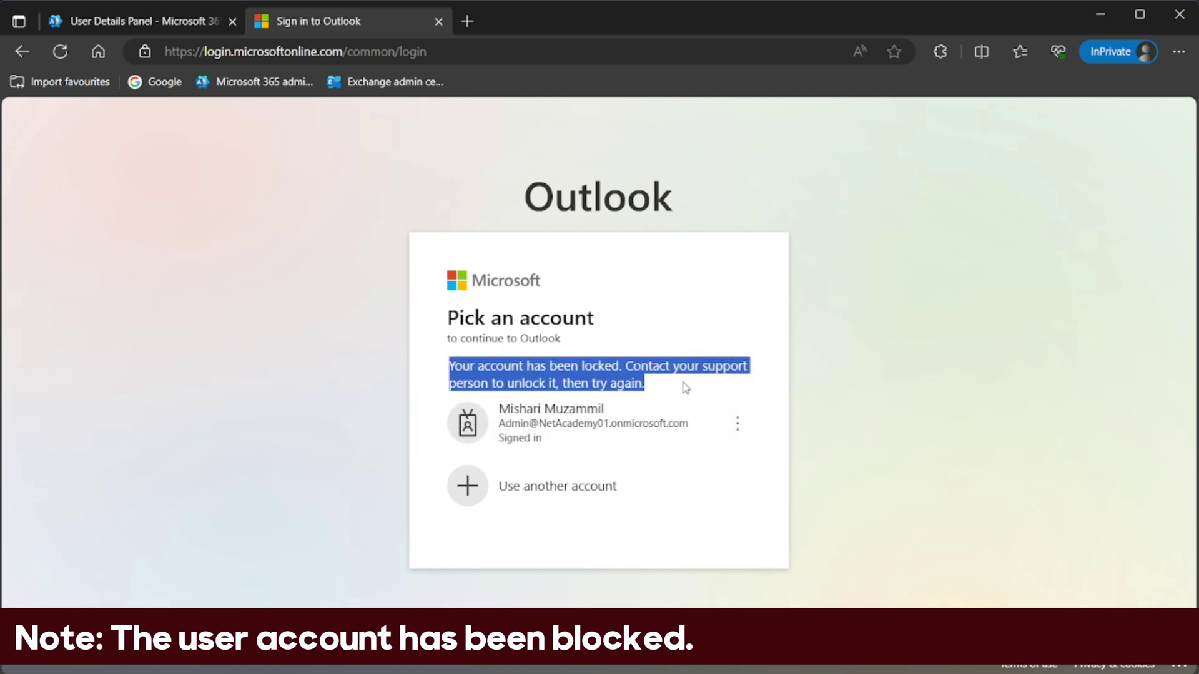
pyautogui.click(740, 317)
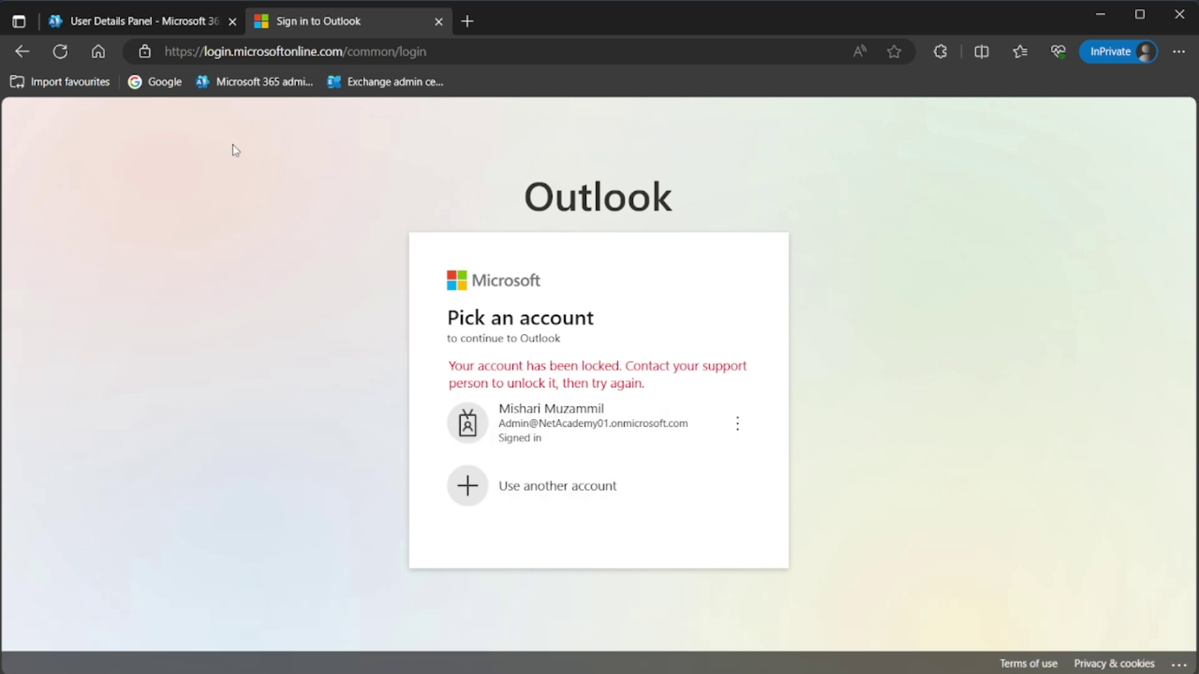
# - Return to the admin center tab and reopen the blocked user's details from Active users
pyautogui.click(157, 21)
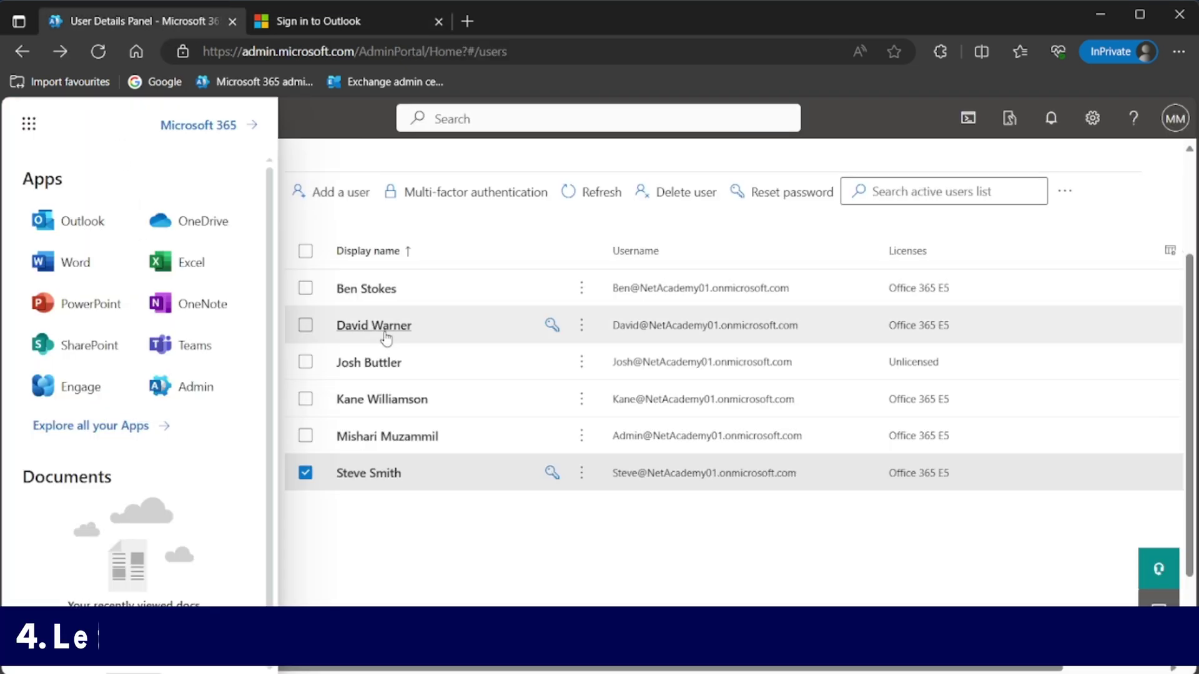
pyautogui.click(374, 474)
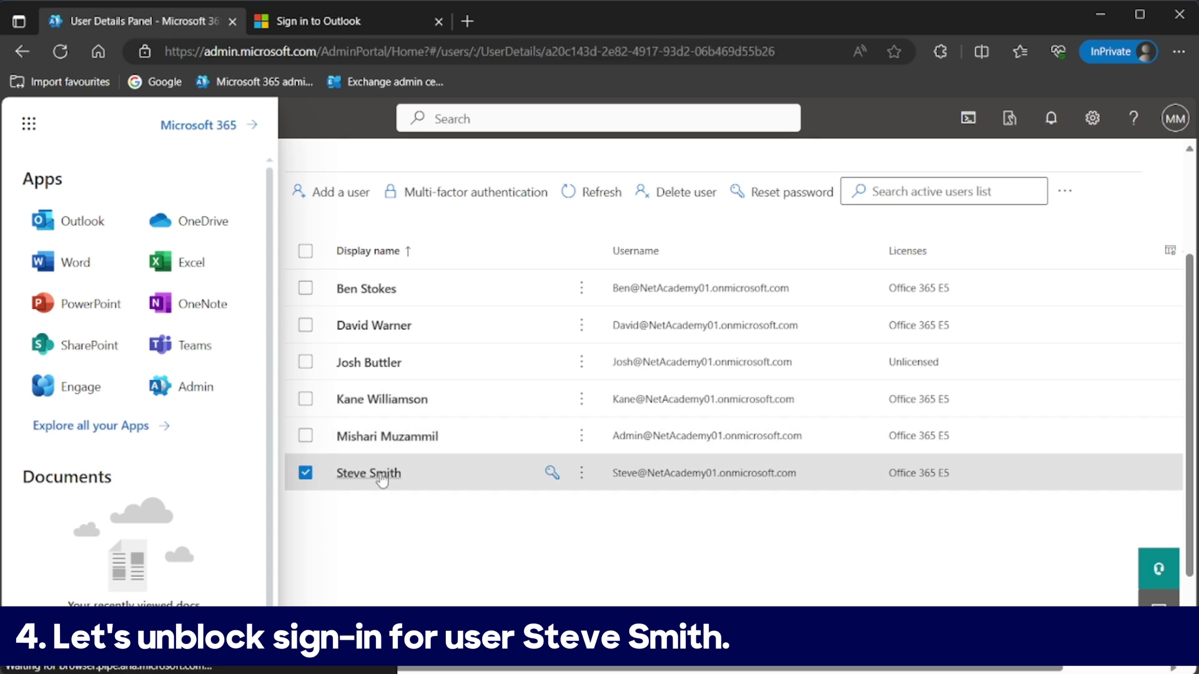